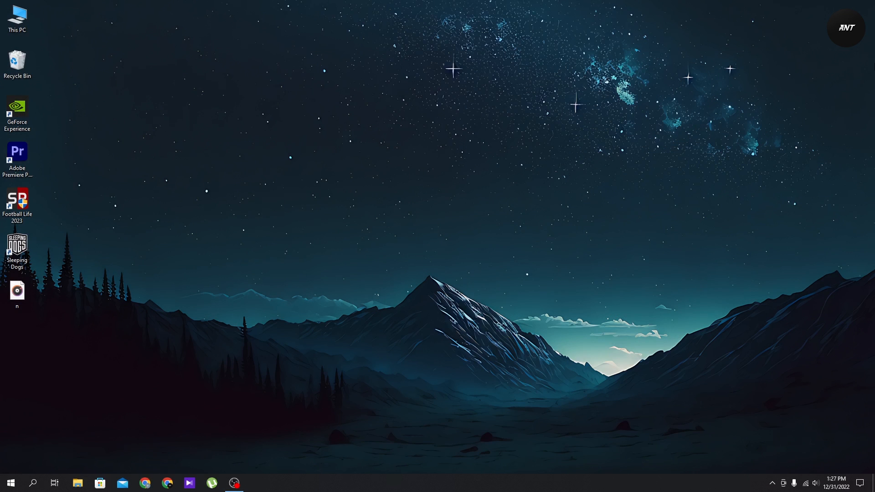
- Launch Adobe Premiere Pro 2020 and create a new project named "audio edit"
right_click(18, 150)
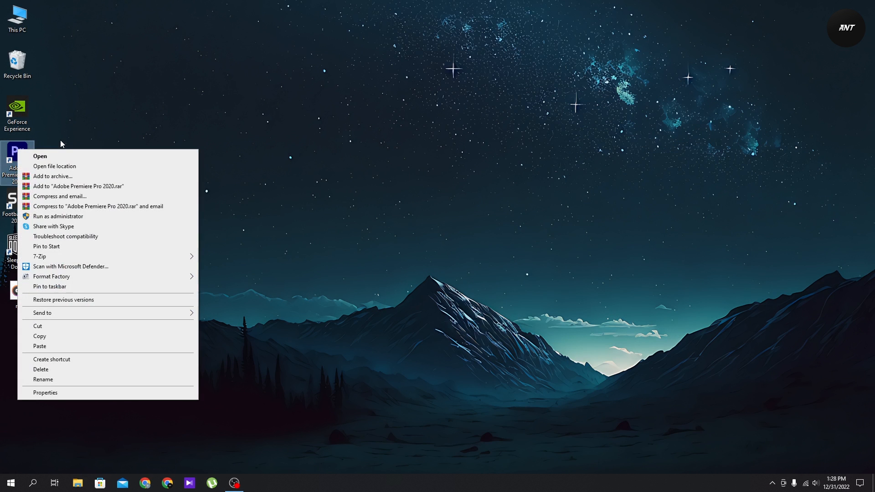
click(57, 154)
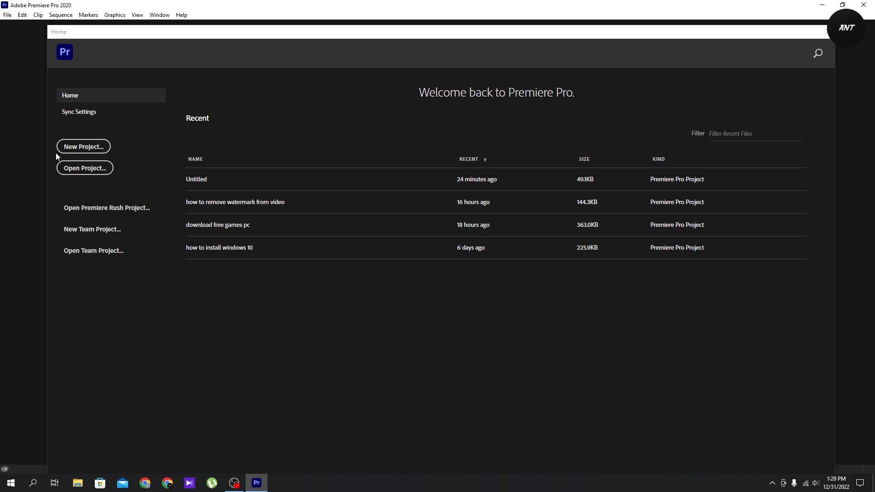
click(73, 147)
text(au)
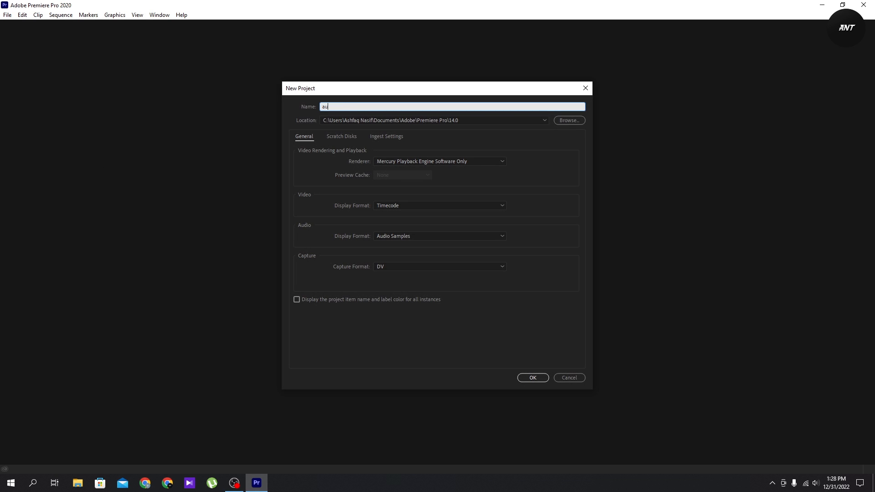
text(dio edit)
key(Return)
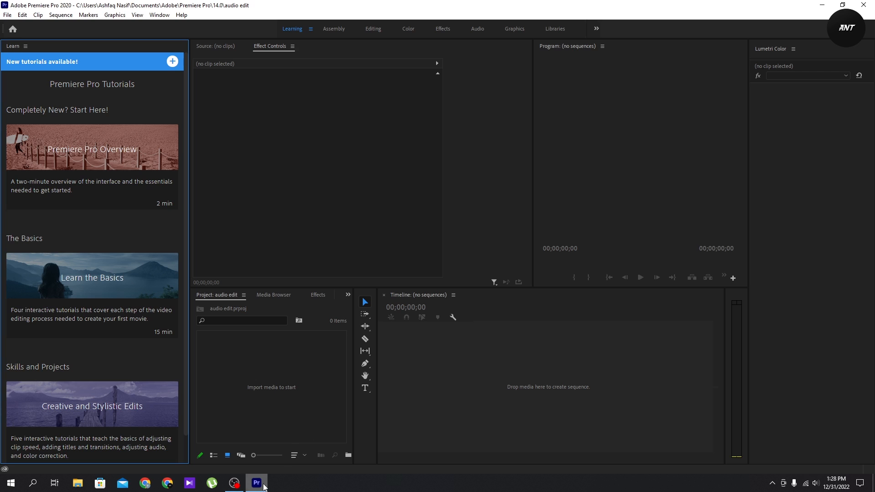
- Switch to the desktop, listen to the audio file "n" in Groove Music and close the player
click(255, 483)
double_click(28, 297)
right_click(32, 300)
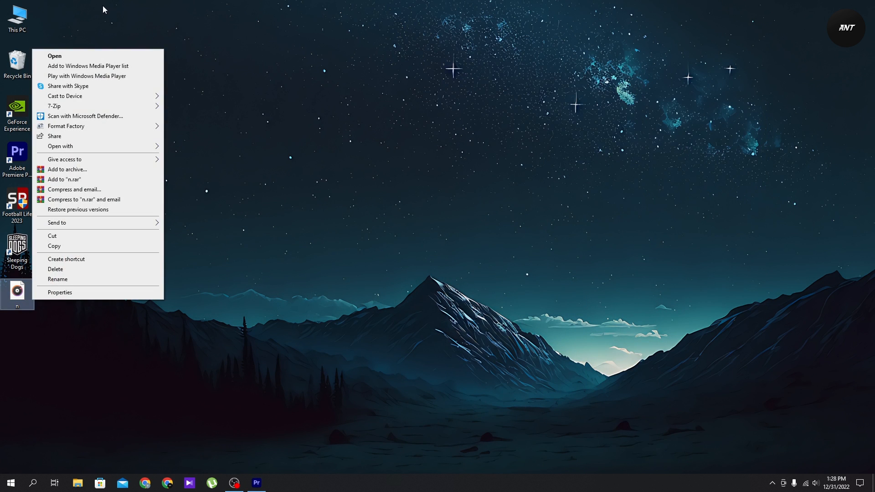
click(83, 56)
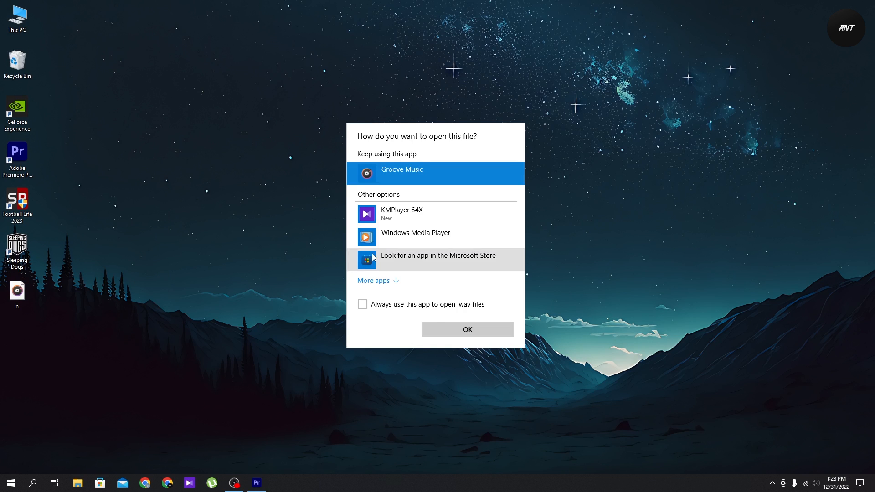
click(428, 330)
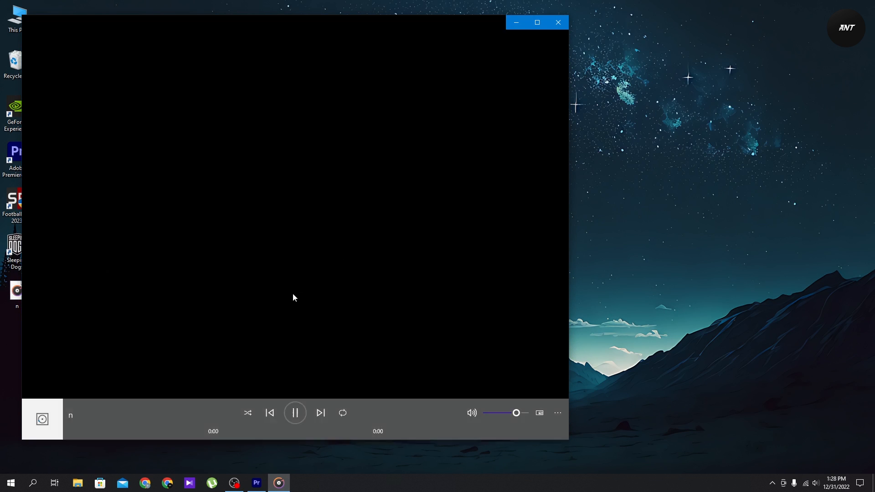
click(558, 22)
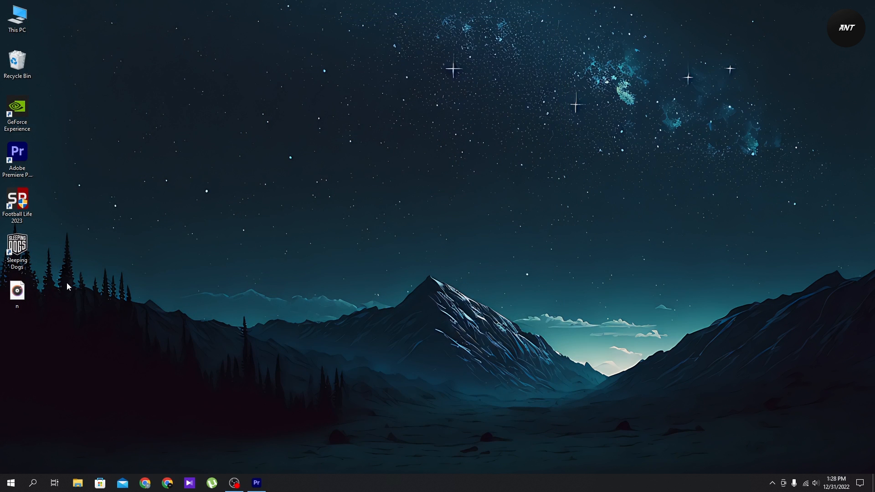
double_click(31, 289)
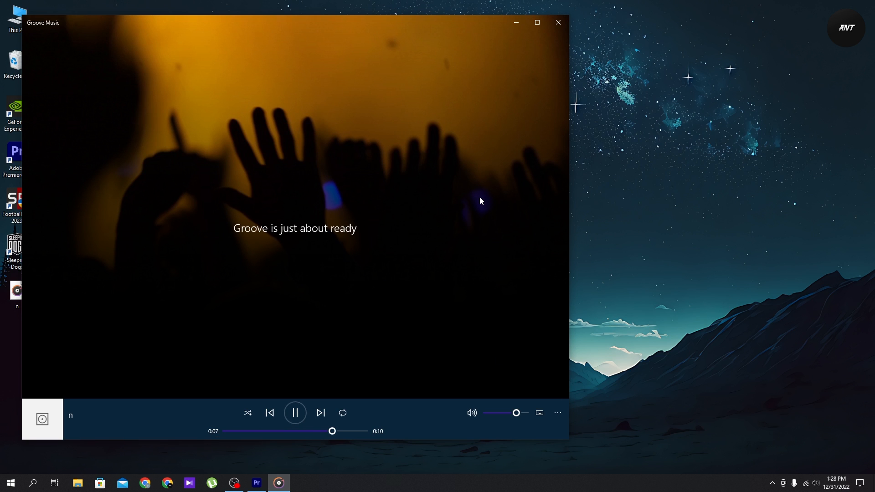
click(553, 25)
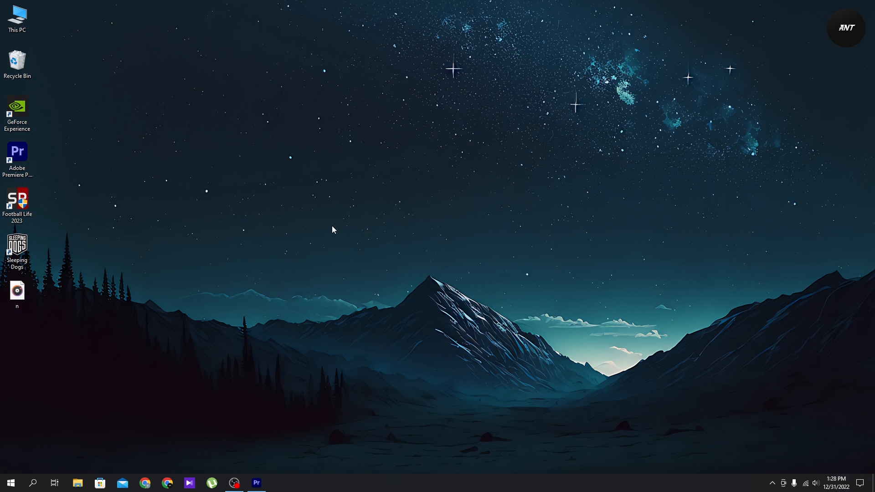
- Import the desktop audio file "n" into the empty Premiere Pro timeline as a new sequence
drag(20, 297, 390, 374)
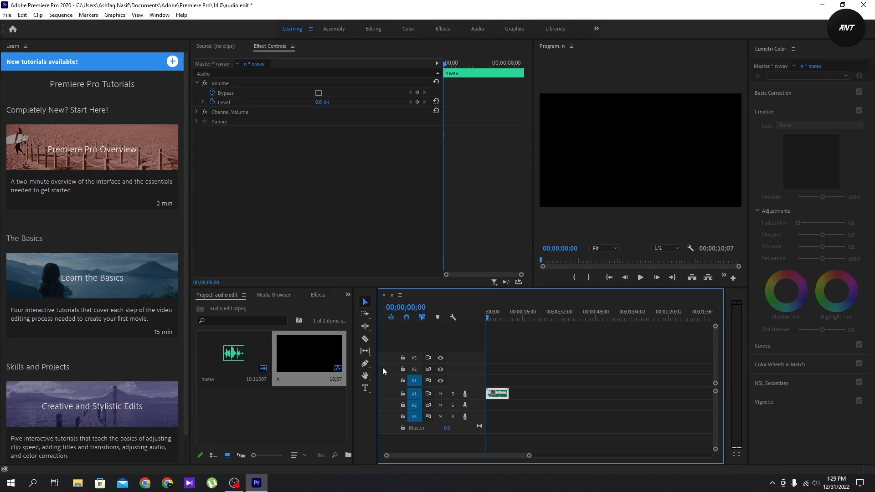
scroll(506, 405, up, 8)
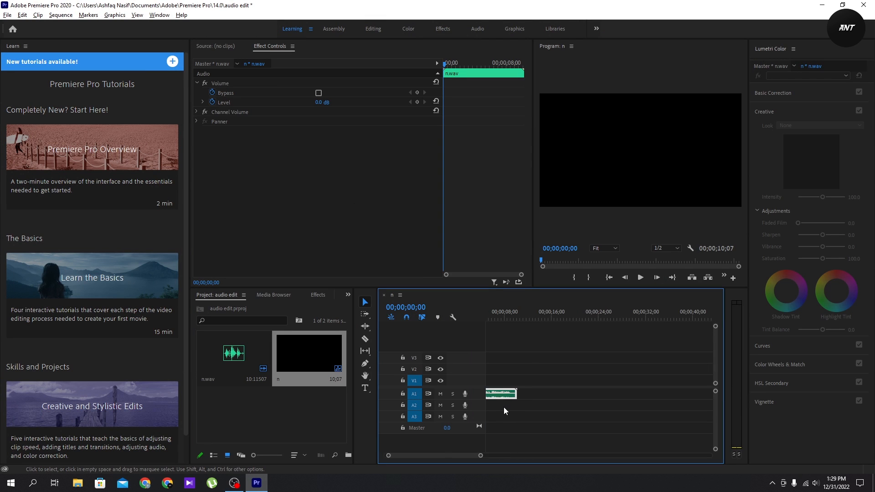
scroll(495, 409, up, 6)
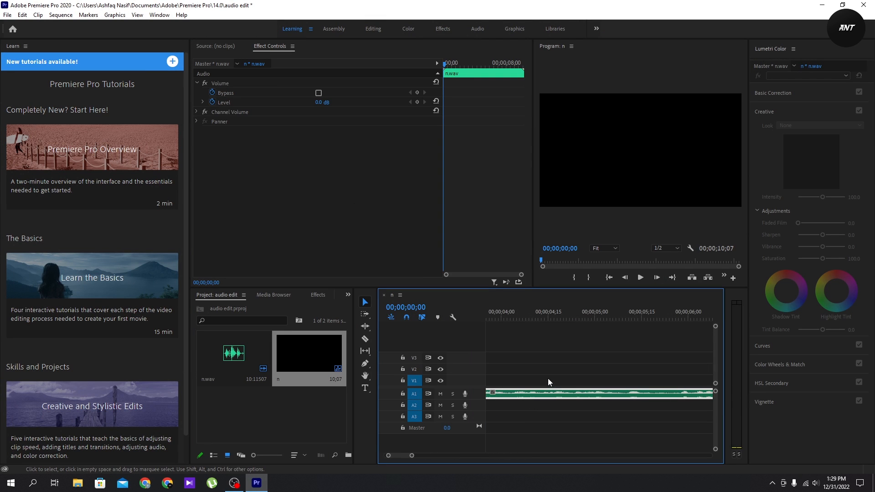
- Apply the DeNoise audio effect to the n.wav clip with the Heavy Noise Reduction preset
click(316, 295)
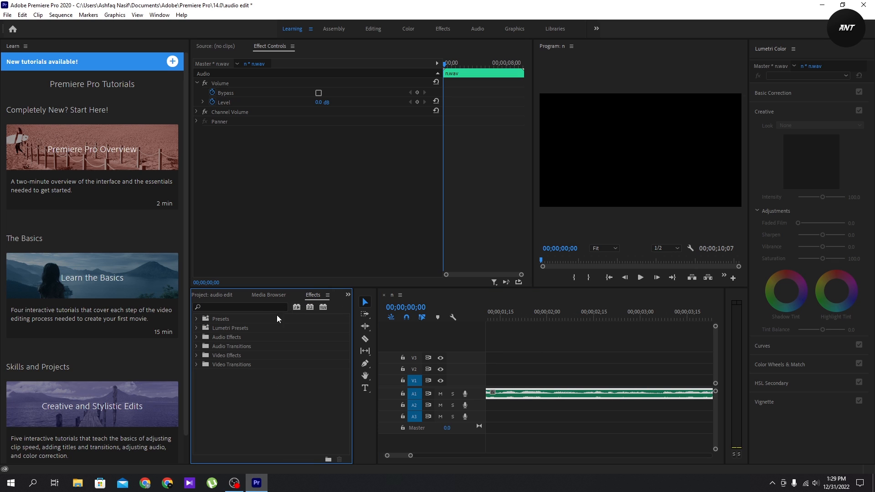
click(243, 306)
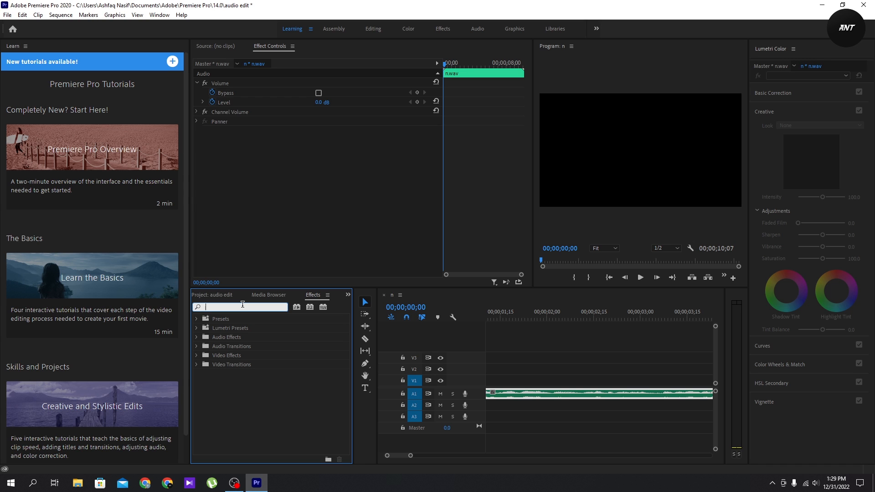
text(d)
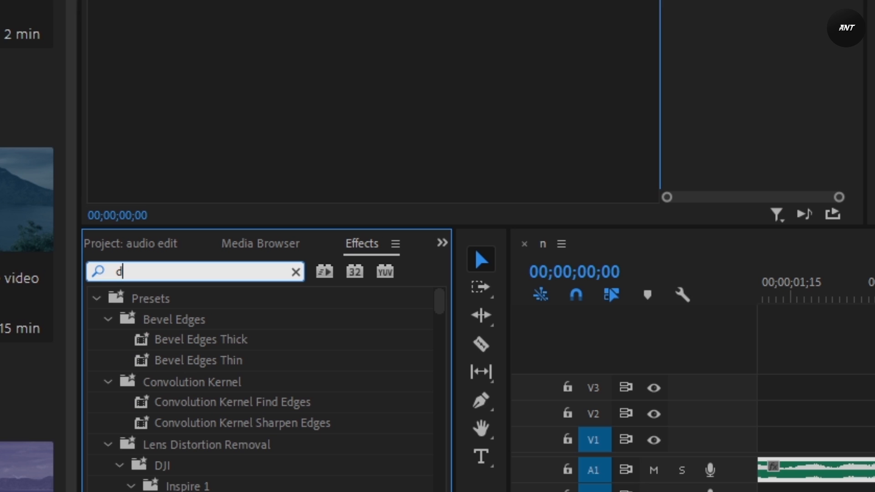
text(enoise)
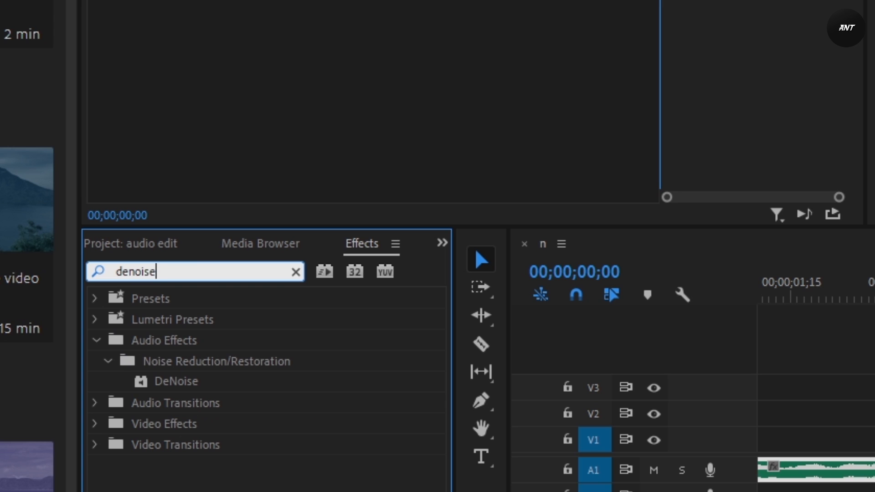
drag(180, 383, 504, 397)
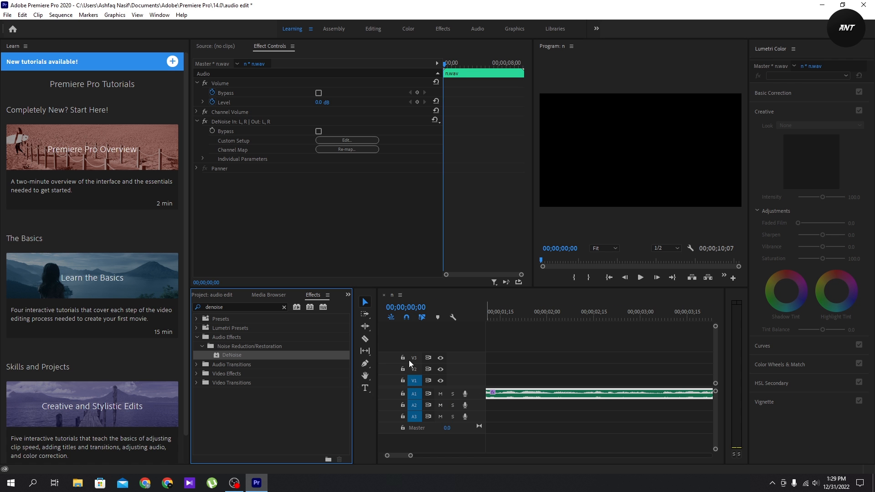
click(435, 121)
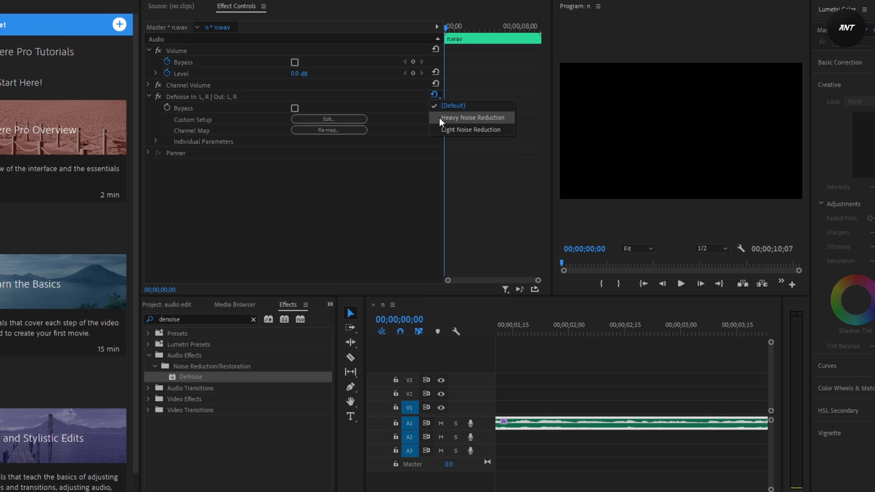
click(439, 117)
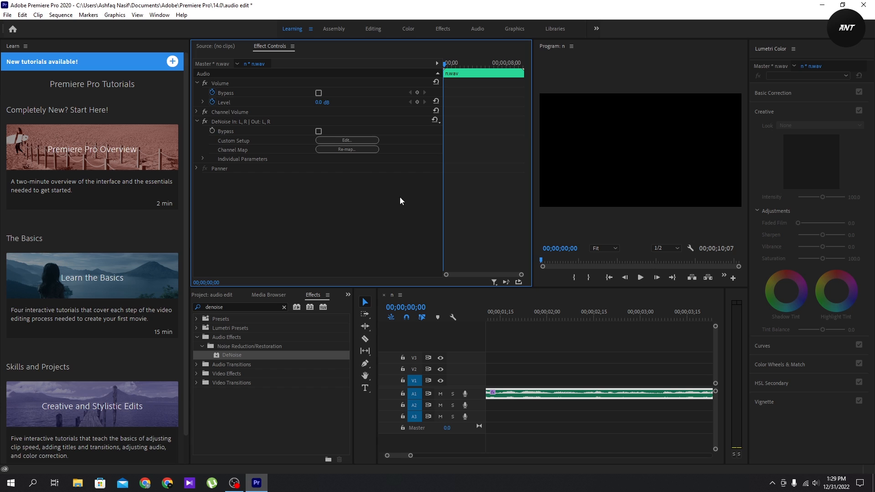
- Split n.wav at about 00;00;00;26, delete the quiet opening piece and close the gap it leaves
click(641, 277)
drag(521, 318, 485, 319)
key(c)
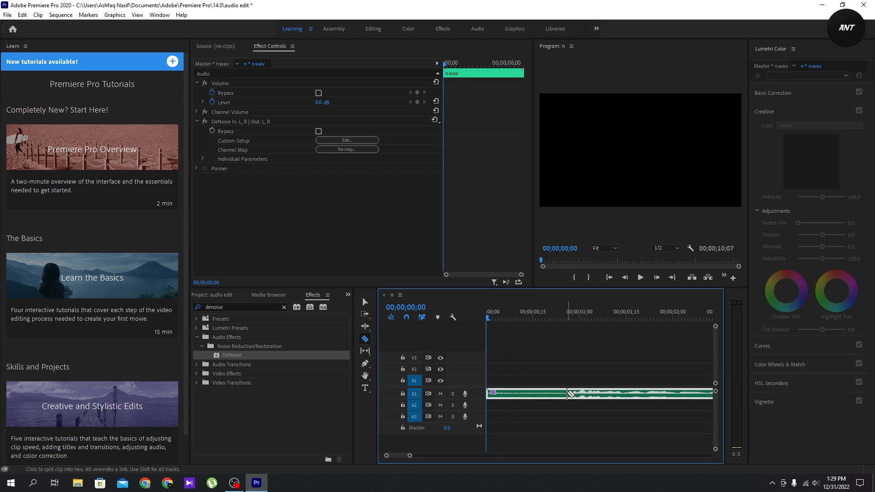
click(567, 396)
key(v)
key(Delete)
right_click(515, 394)
click(529, 400)
- Find the Parametric Equalizer audio effect and apply it to the n.wav clip
click(228, 307)
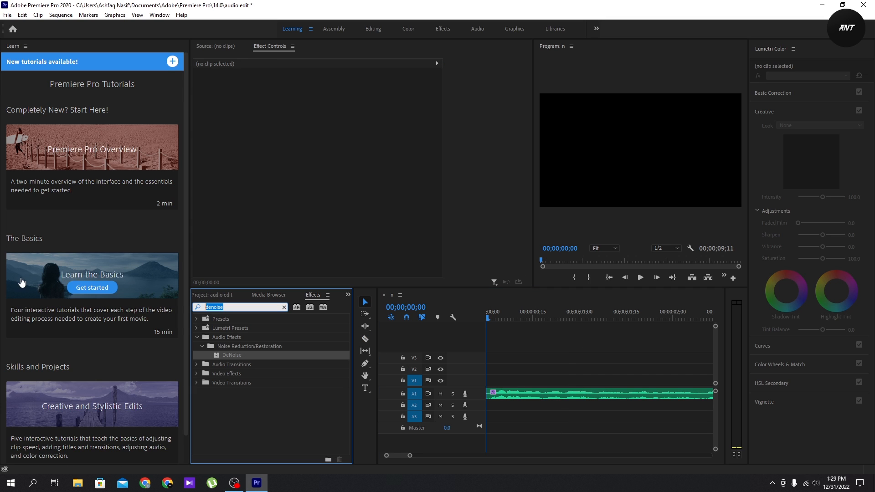
text(parama)
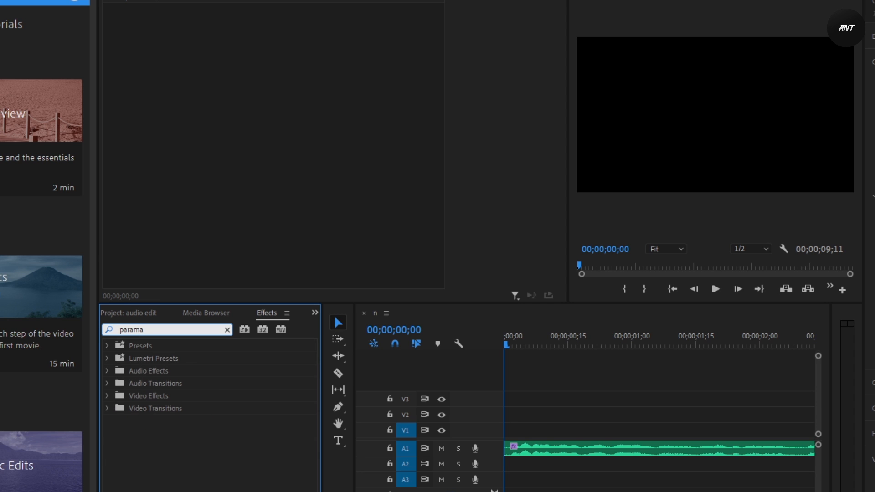
key(BackSpace)
drag(187, 396, 528, 429)
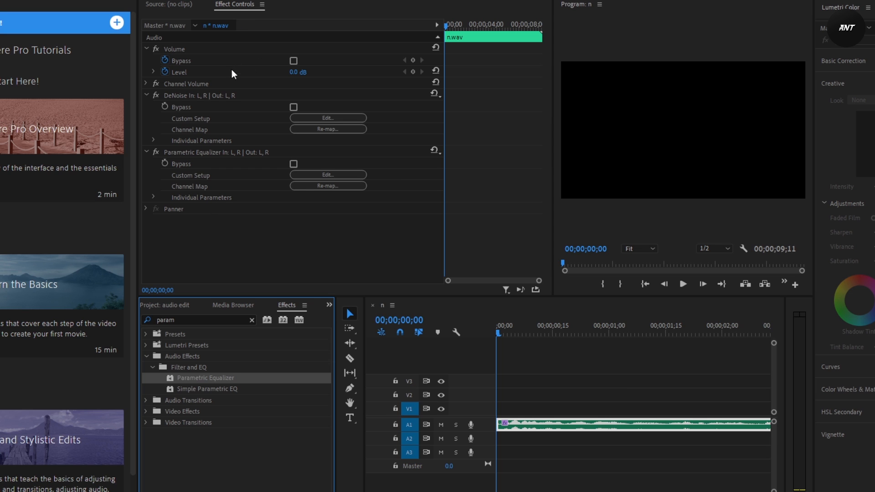
click(100, 0)
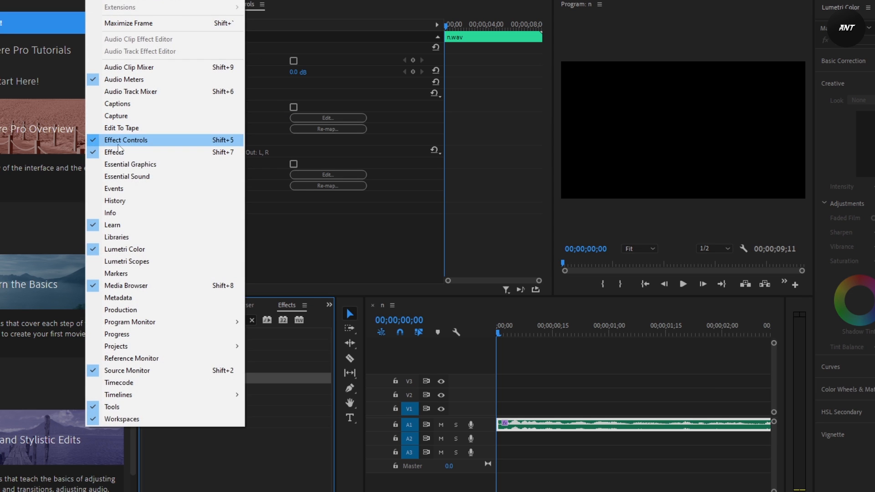
click(396, 225)
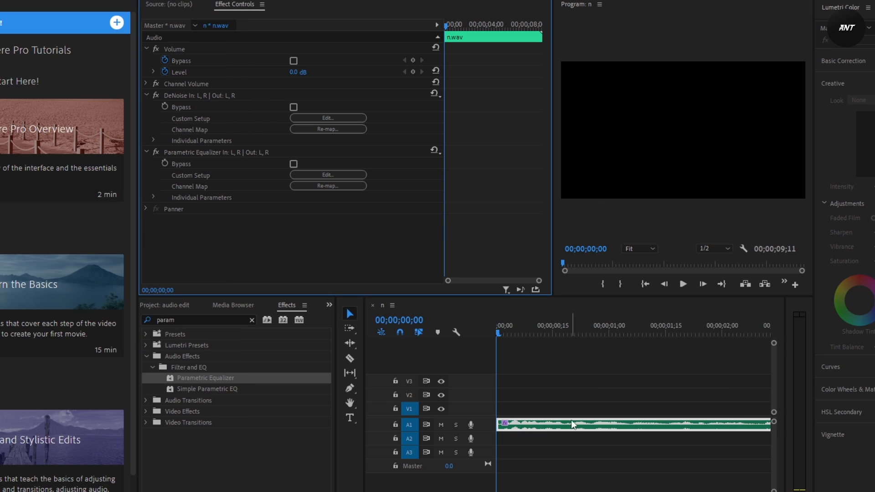
- Set the Parametric Equalizer preset to Loudness Maximizer
click(435, 151)
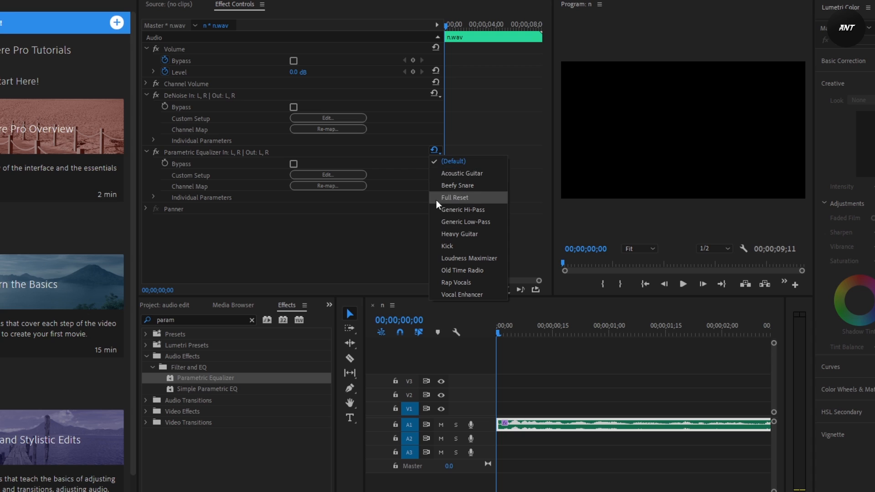
click(447, 258)
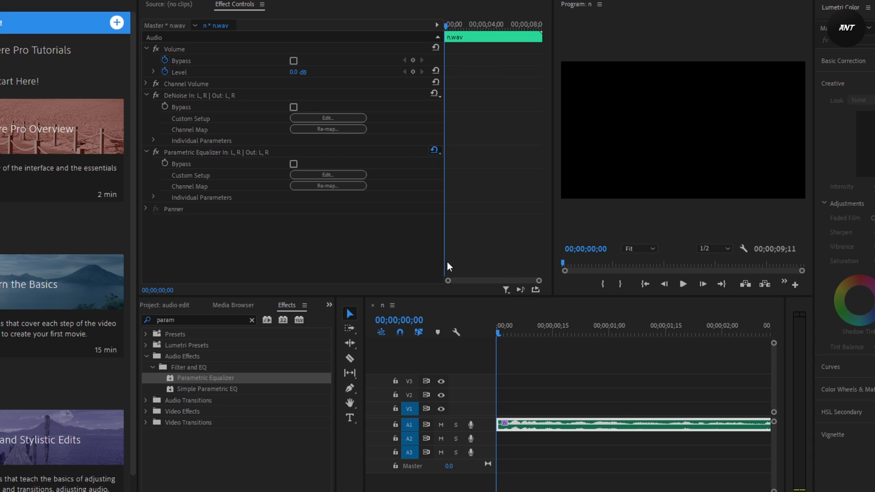
click(435, 152)
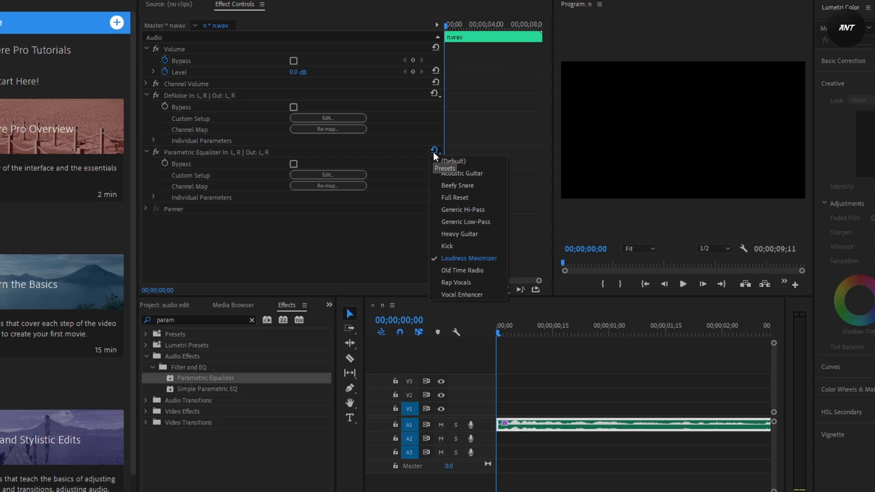
click(434, 153)
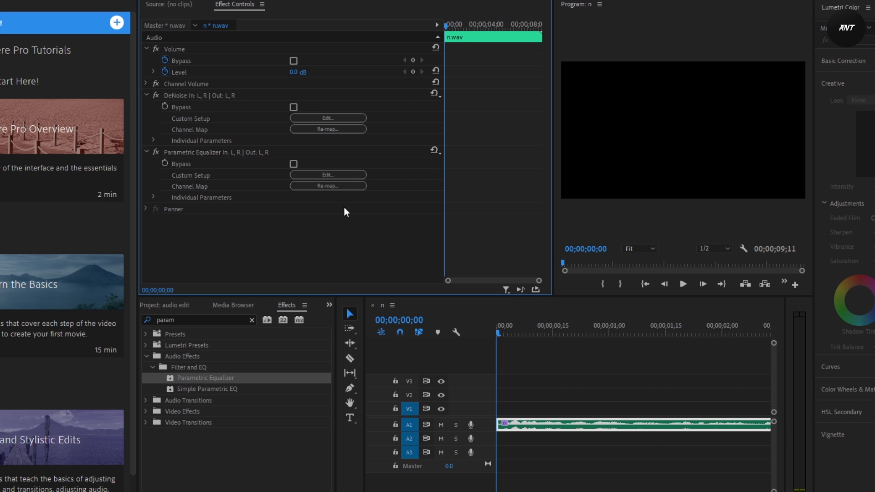
- Open the Parametric Equalizer's custom setup and, while previewing playback, set the L band to 110 Hz with 12.1 dB gain
click(335, 174)
drag(466, 101, 335, 102)
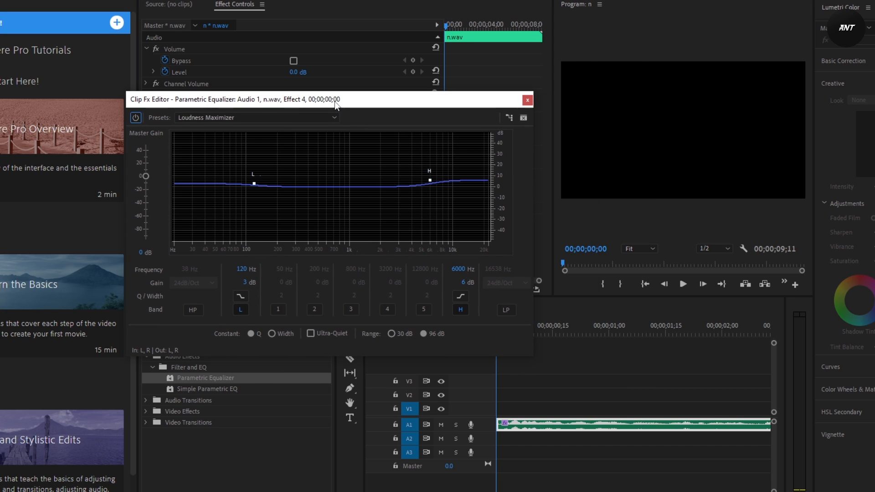
click(683, 284)
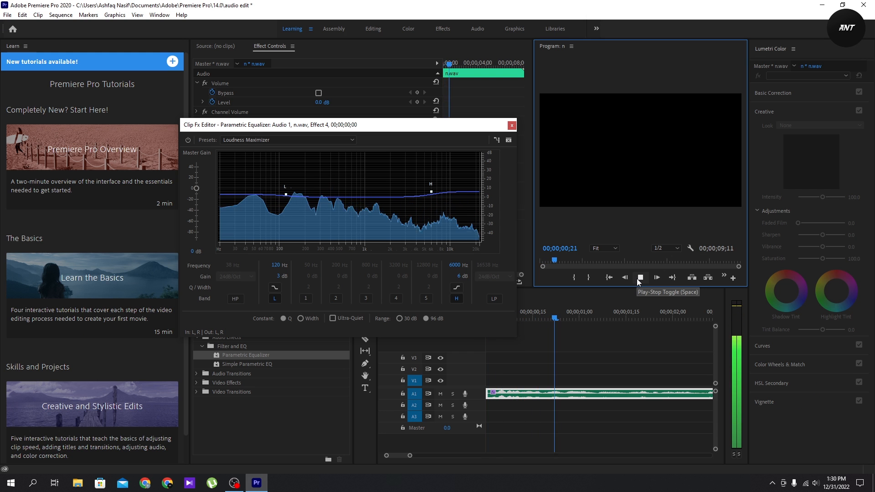
click(640, 278)
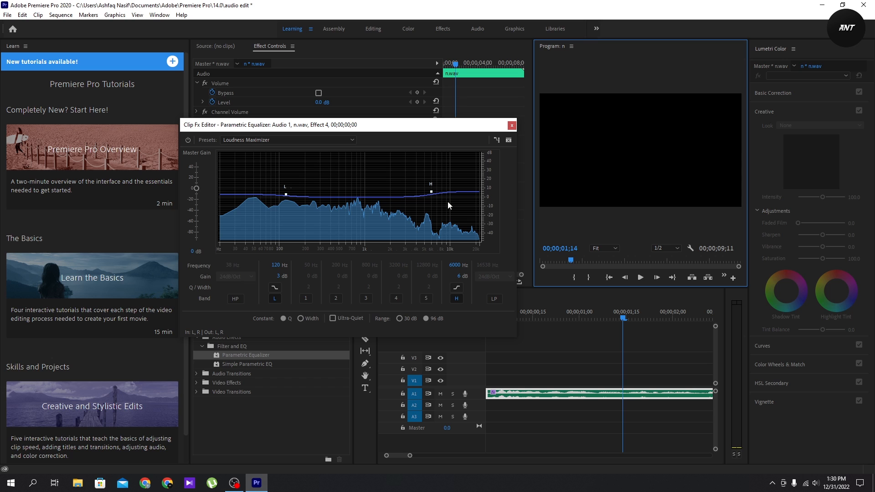
drag(285, 193, 283, 186)
key(space)
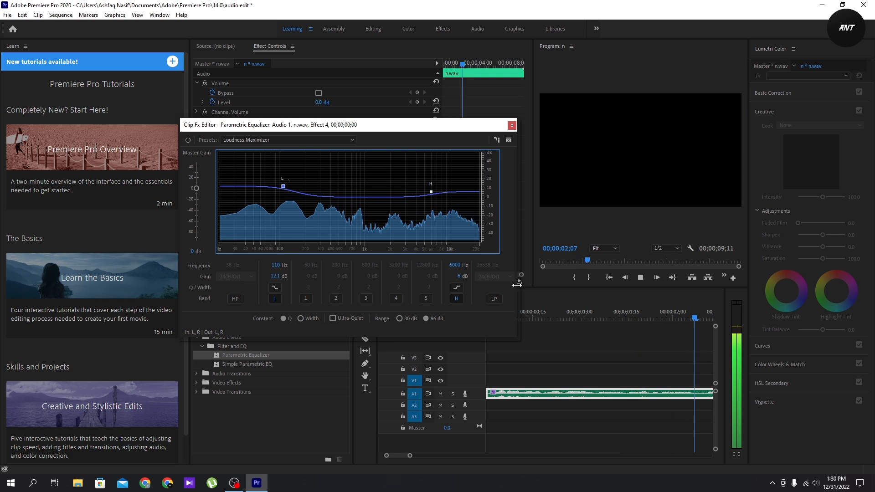
key(space)
- Set the equalizer's H band to 5171 Hz with 7.6 dB gain and play the audio to check it
drag(431, 191, 426, 191)
click(535, 308)
key(space)
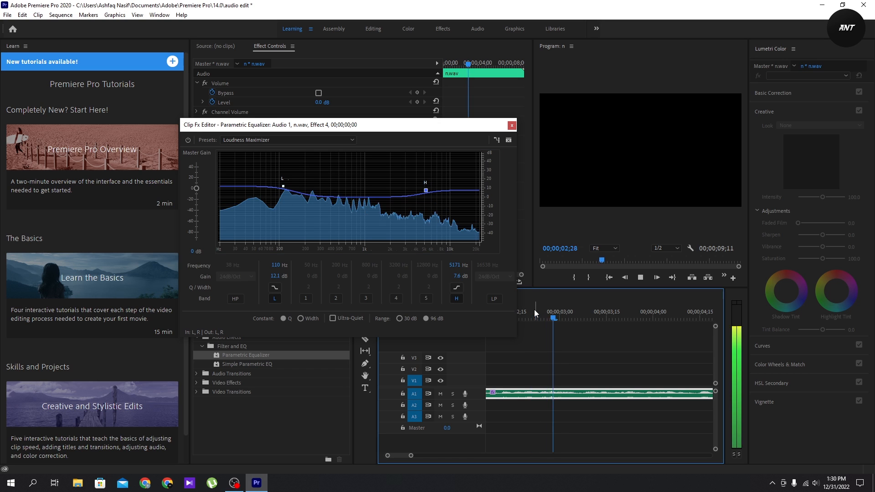
- While replaying the clip, set the equalizer's L band to 112 Hz with 16.7 dB gain and the H band to 4354 Hz with 10.1 dB
drag(284, 186, 283, 182)
drag(426, 191, 421, 188)
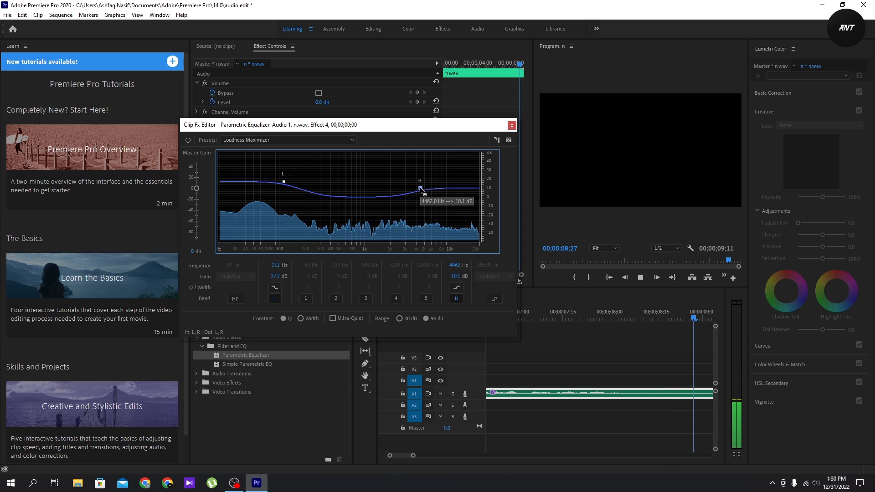
click(568, 263)
key(space)
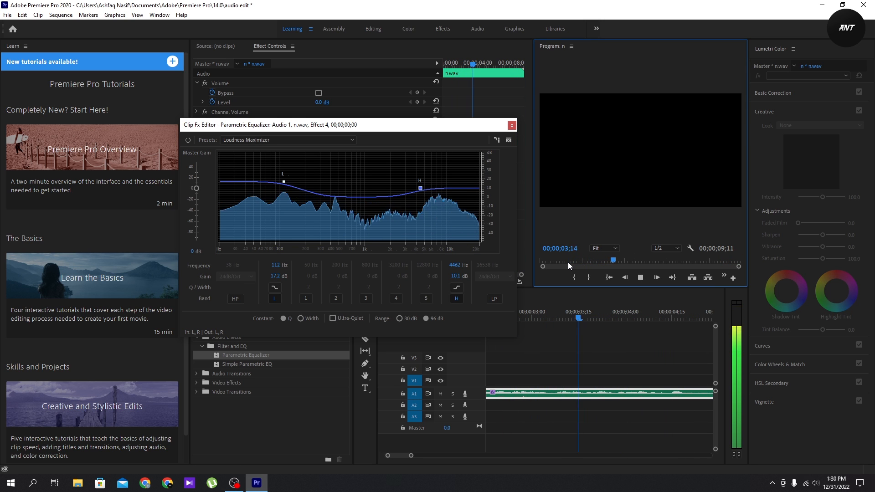
drag(284, 181, 284, 182)
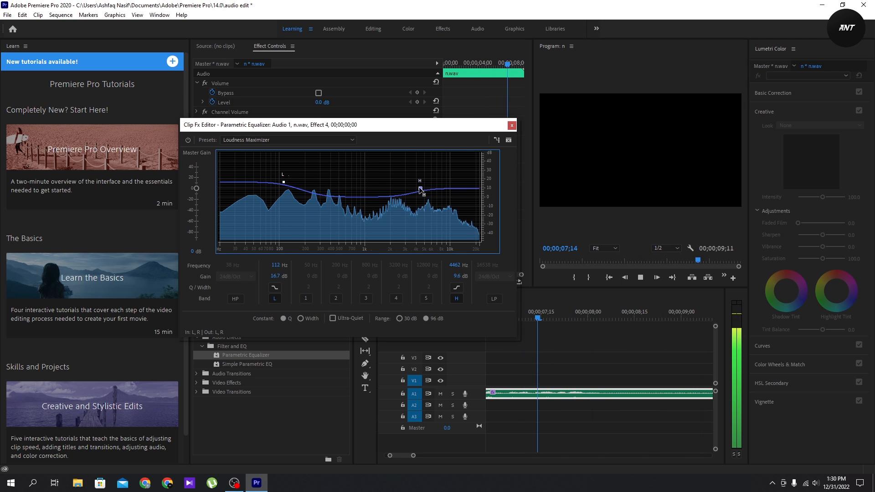
drag(420, 188, 420, 187)
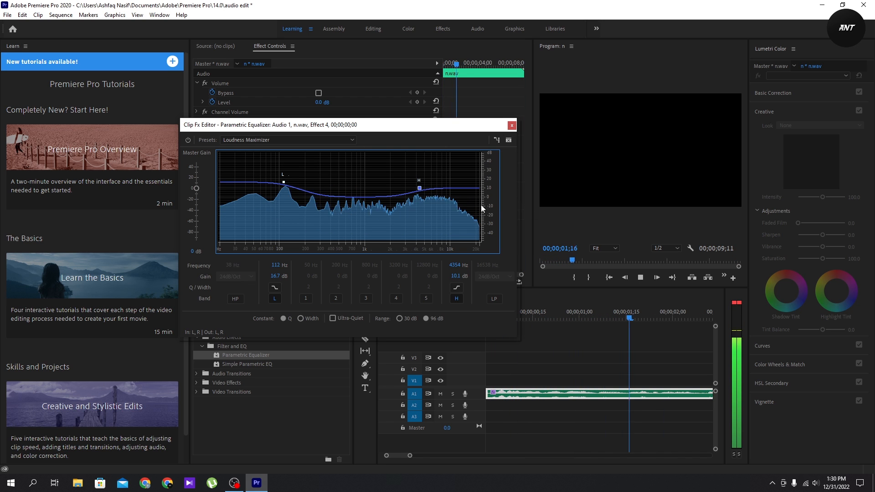
- Set the equalizer's L band to 106 Hz with 16.7 dB gain and the H band to 3665 Hz with 8.6 dB, and close its editor
drag(283, 182, 284, 184)
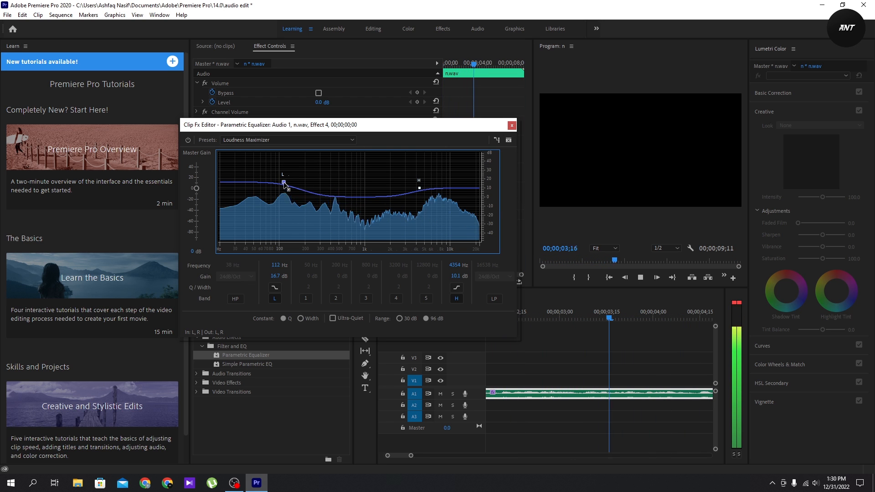
drag(419, 189, 413, 189)
drag(283, 184, 282, 181)
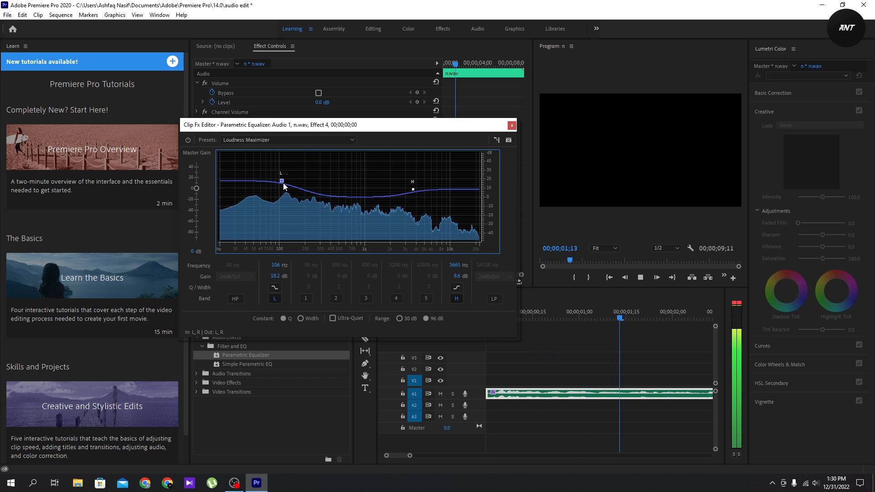
drag(282, 181, 281, 181)
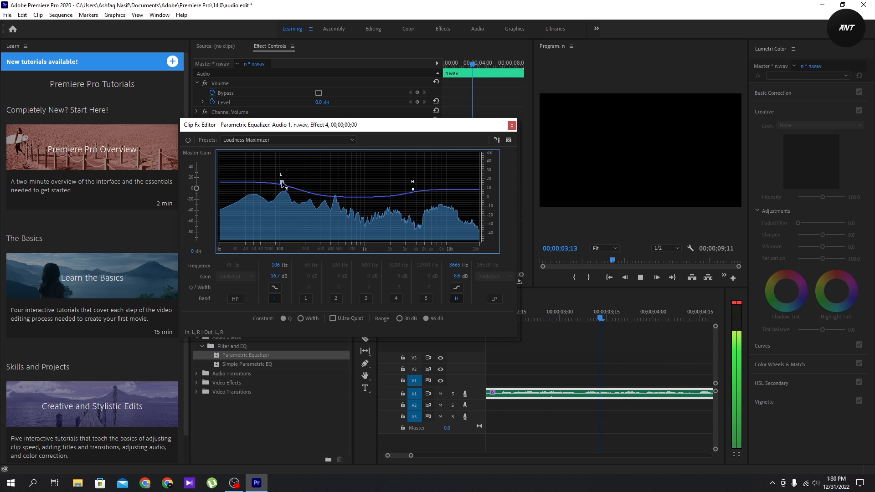
click(511, 126)
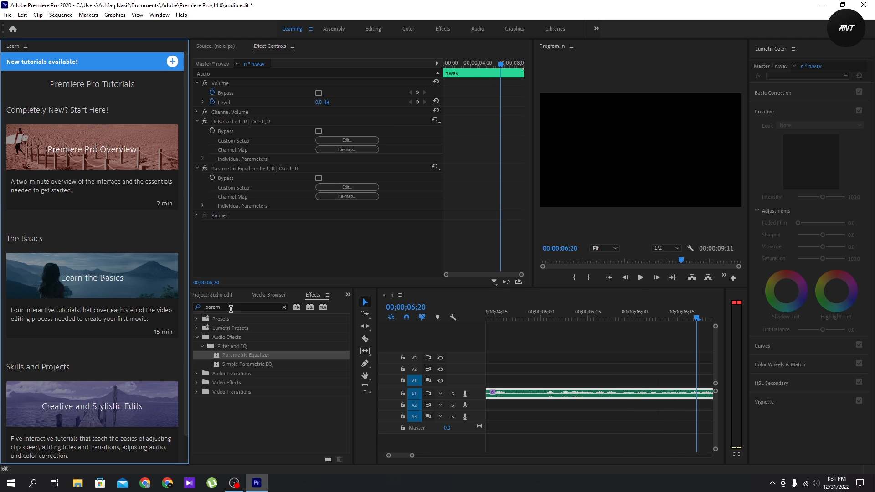
- Find the Multiband Compressor audio effect, apply it to the n.wav clip and choose one of its presets
drag(231, 308, 74, 303)
text(multiband)
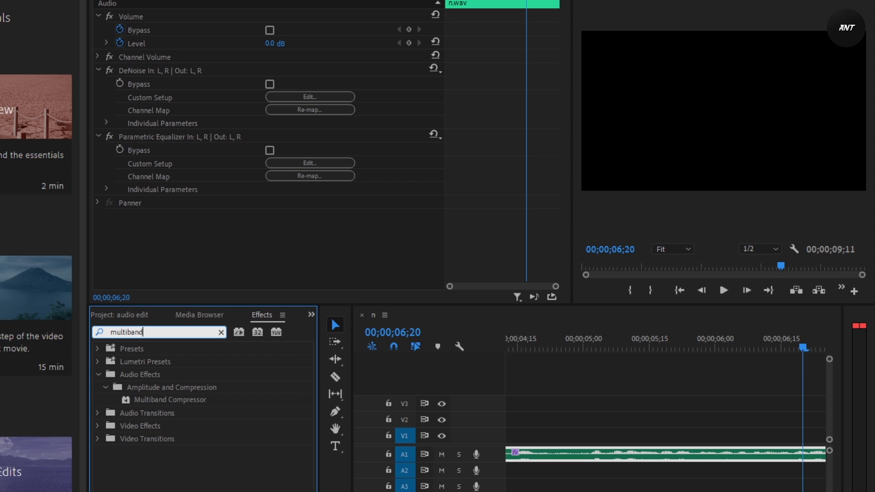
drag(149, 399, 535, 458)
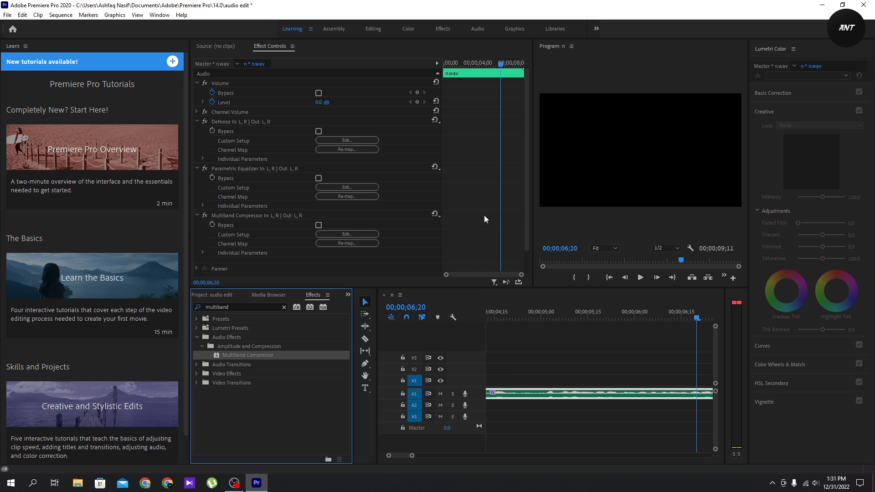
click(437, 213)
click(446, 233)
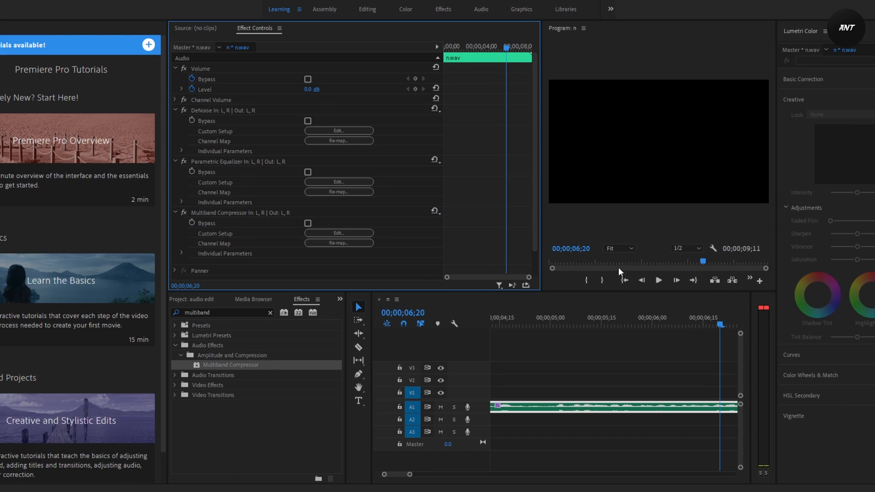
- Play the processed n.wav audio from near the start to check the final sound, and minimize the program window
click(564, 261)
key(space)
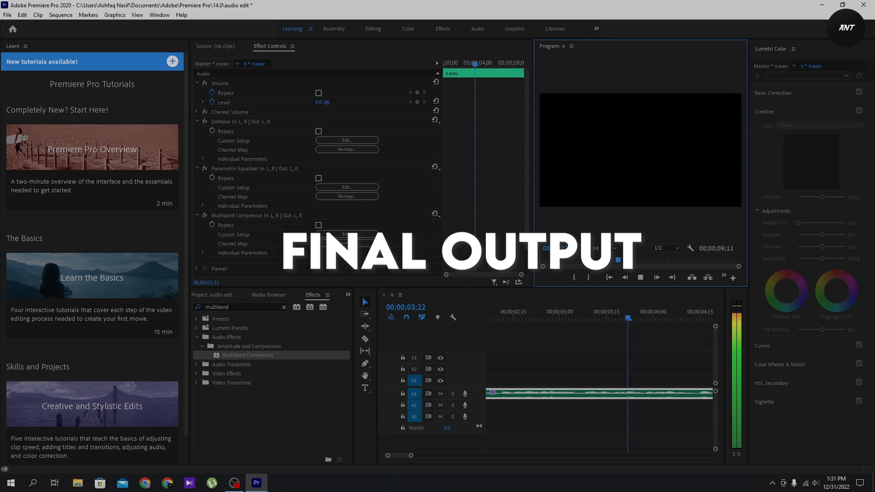
key(space)
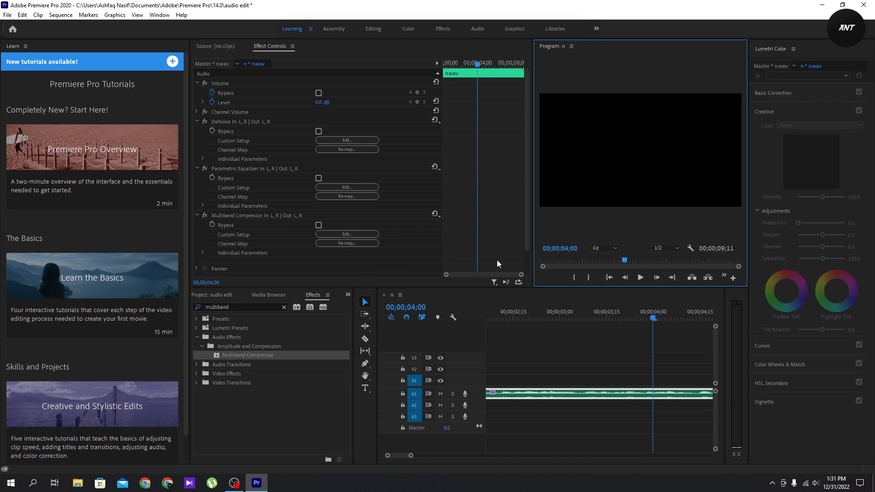
key(space)
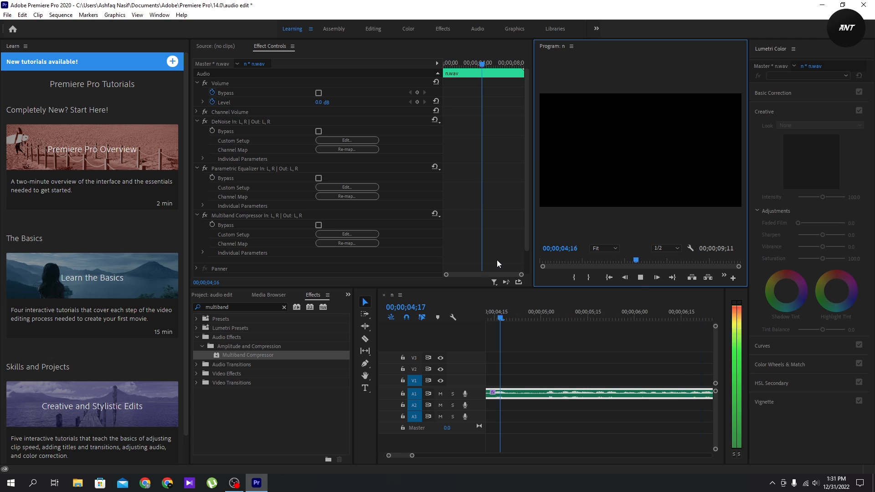
key(space)
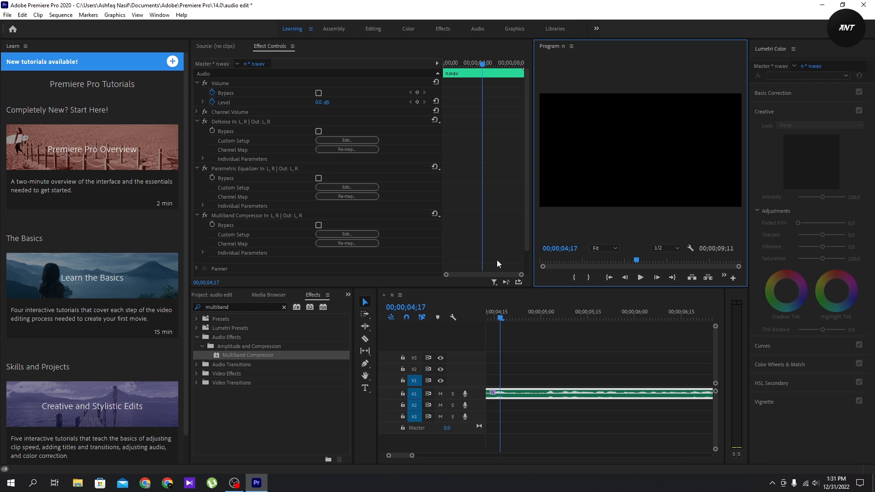
click(822, 4)
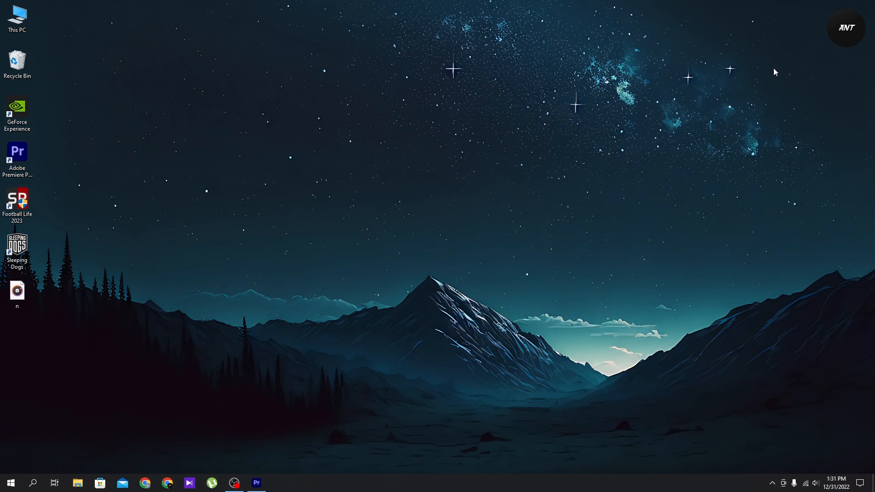